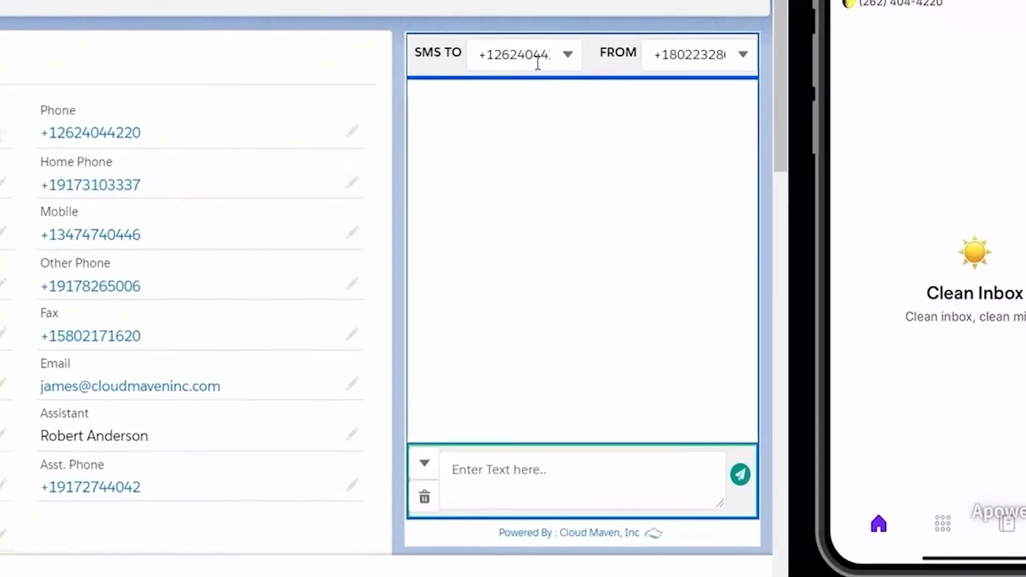
- Check the recipient and sender numbers, then send the contact the Welcome template message
{"action": "left_click", "coordinate": [610, 216]}
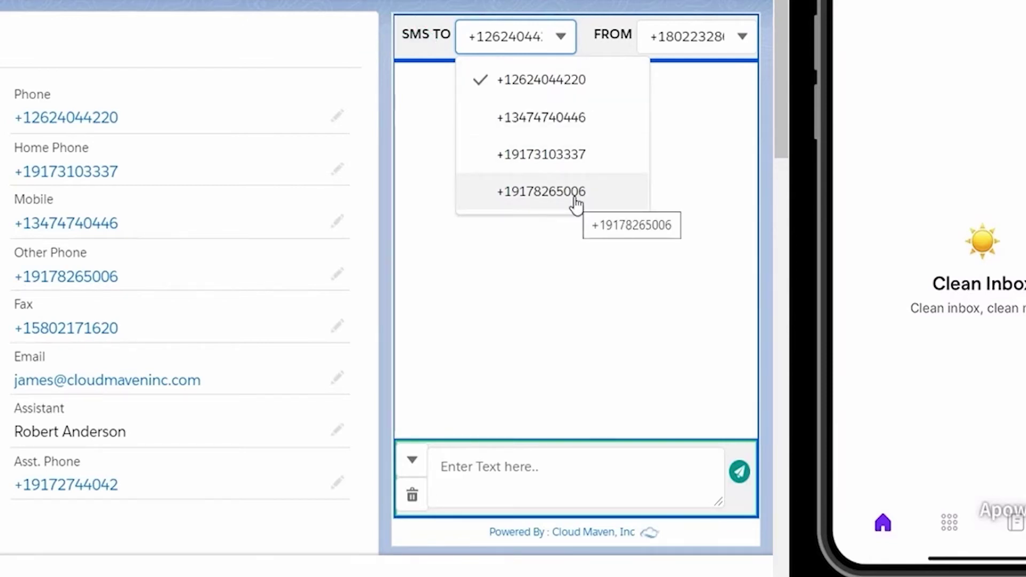
{"action": "left_click", "coordinate": [731, 39]}
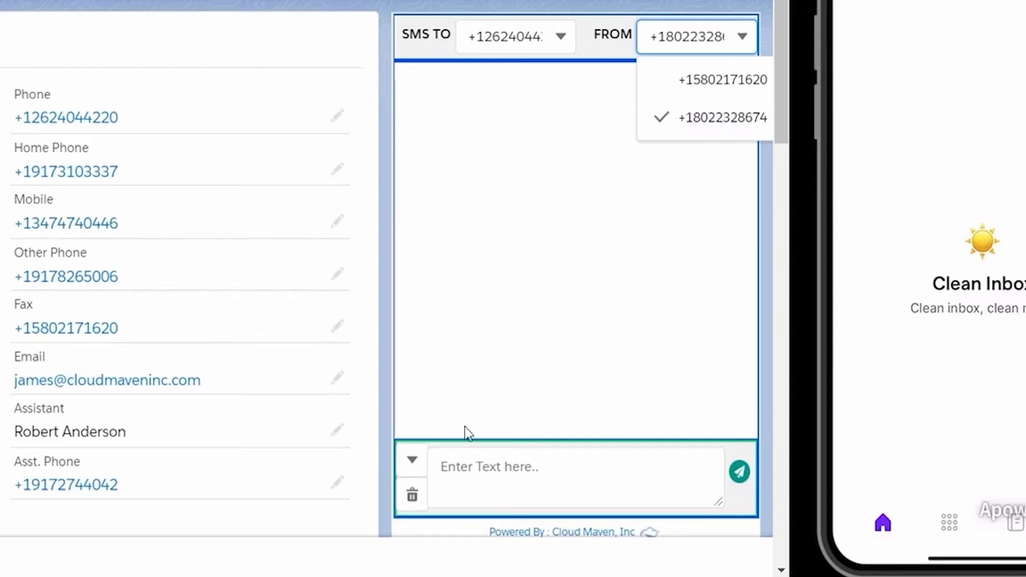
{"action": "left_click", "coordinate": [414, 464]}
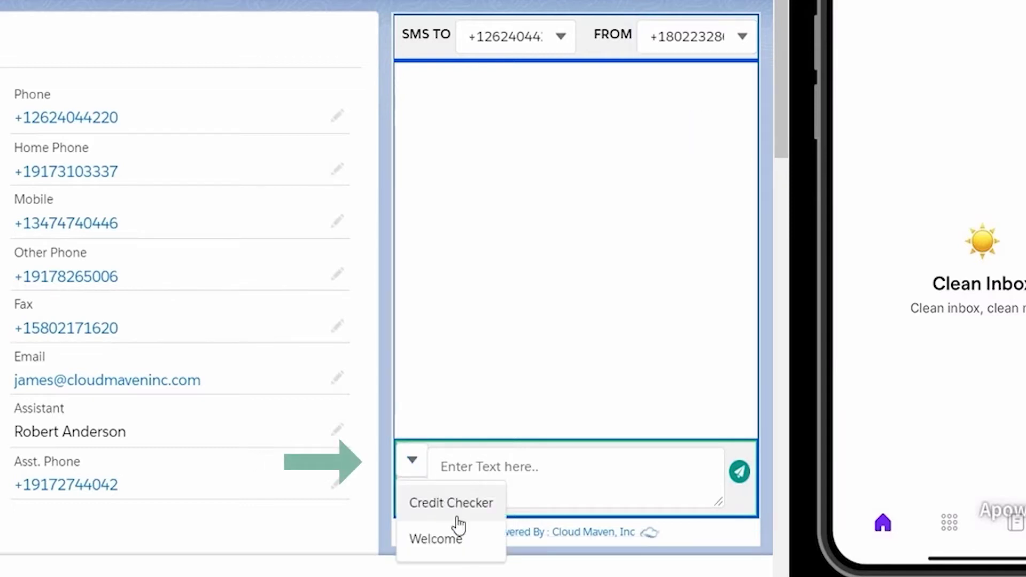
{"action": "left_click", "coordinate": [460, 539]}
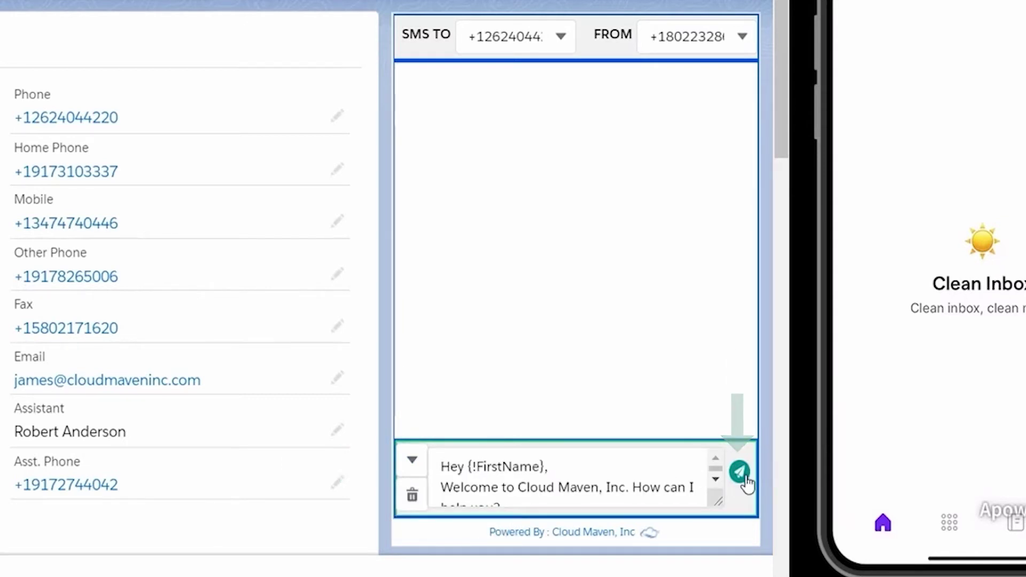
{"action": "left_click", "coordinate": [744, 477]}
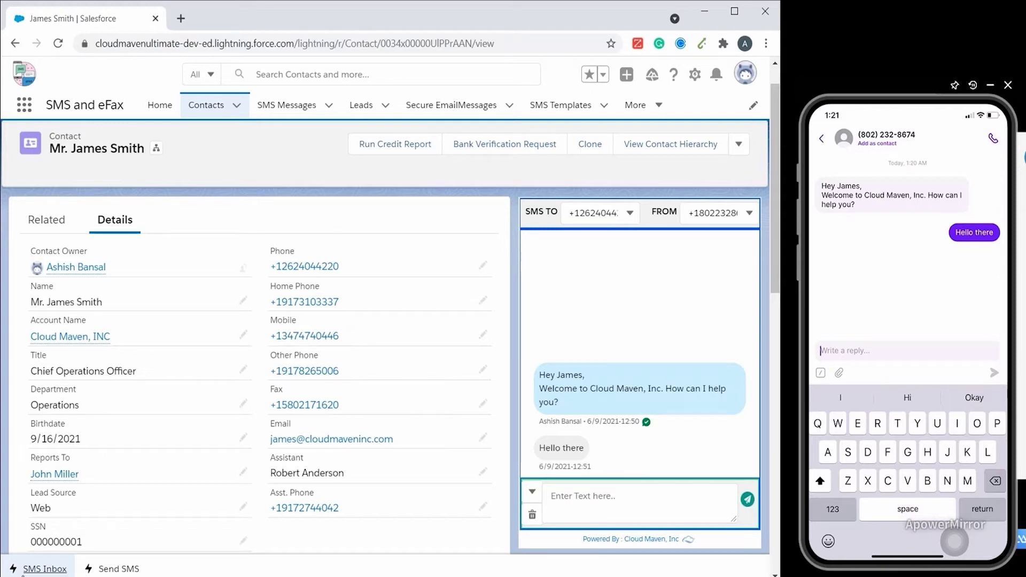
- Browse the SMS inbox with the All/My Messages filters, view the contact's conversation, open their record, and minimize the inbox
{"action": "left_click", "coordinate": [22, 574]}
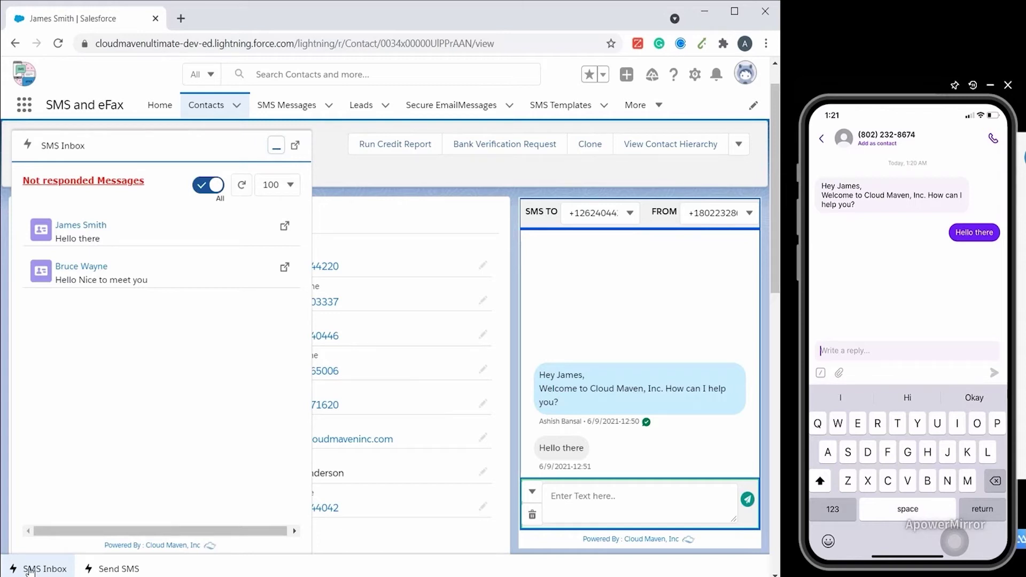
{"action": "left_click", "coordinate": [217, 186]}
{"action": "left_click", "coordinate": [199, 185]}
{"action": "left_click", "coordinate": [81, 225]}
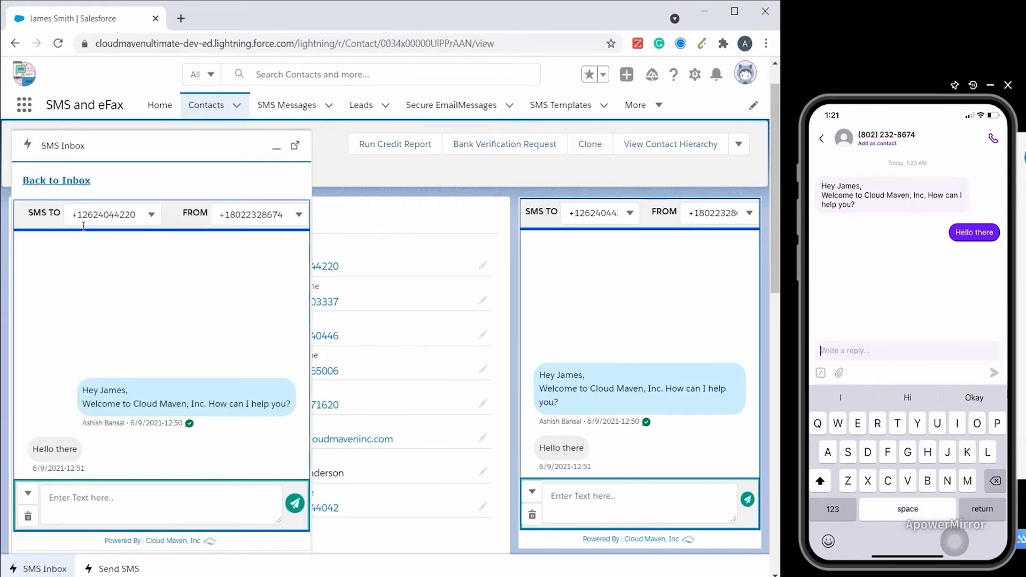
{"action": "left_click", "coordinate": [54, 181]}
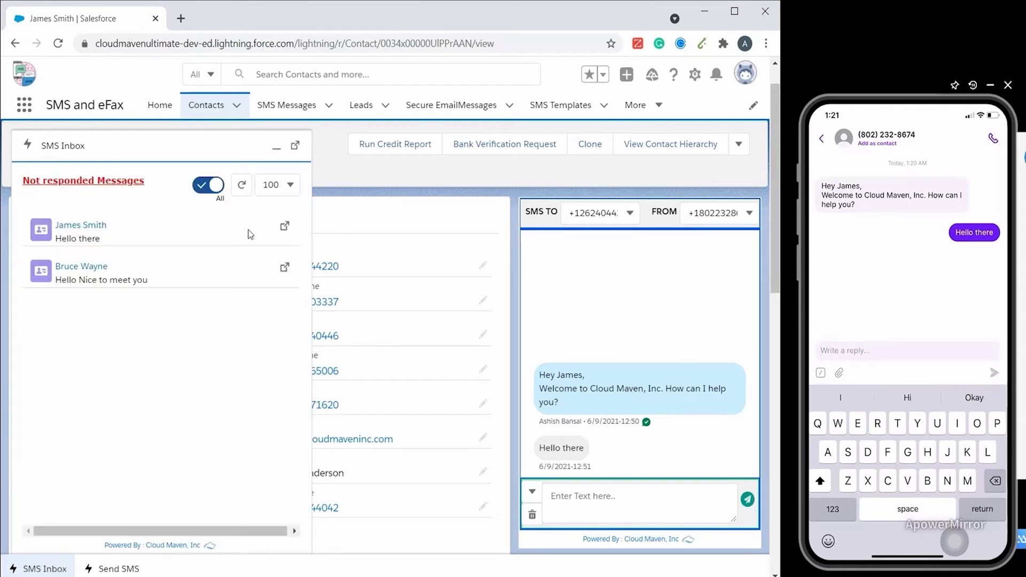
{"action": "left_click", "coordinate": [286, 229]}
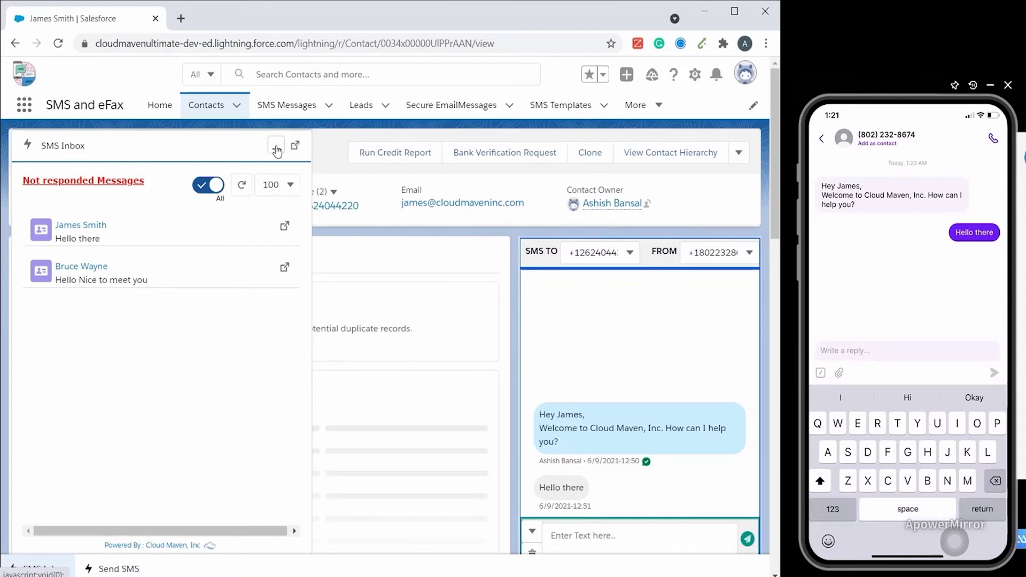
{"action": "left_click", "coordinate": [276, 148]}
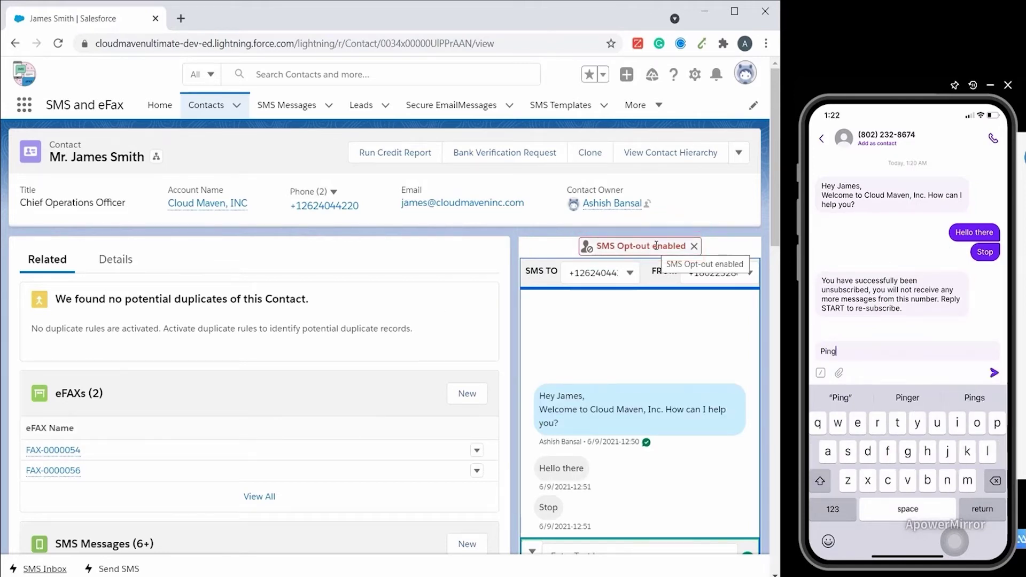
- Reply 'Pong' to the contact's Ping message
{"action": "scroll", "coordinate": [573, 463], "scroll_direction": "down", "scroll_amount": 1}
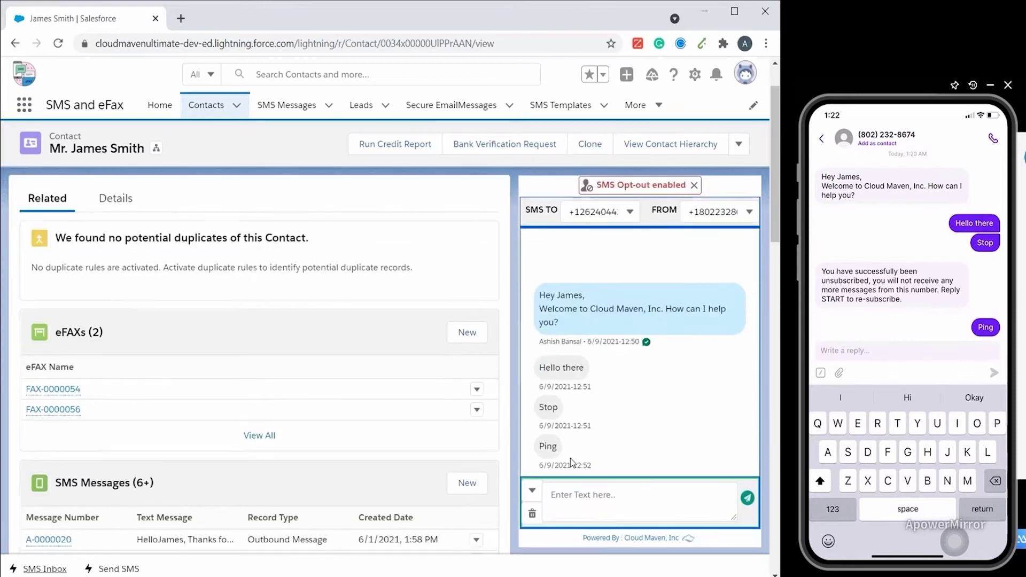
{"action": "left_click", "coordinate": [609, 490]}
{"action": "type", "text": "Pong"}
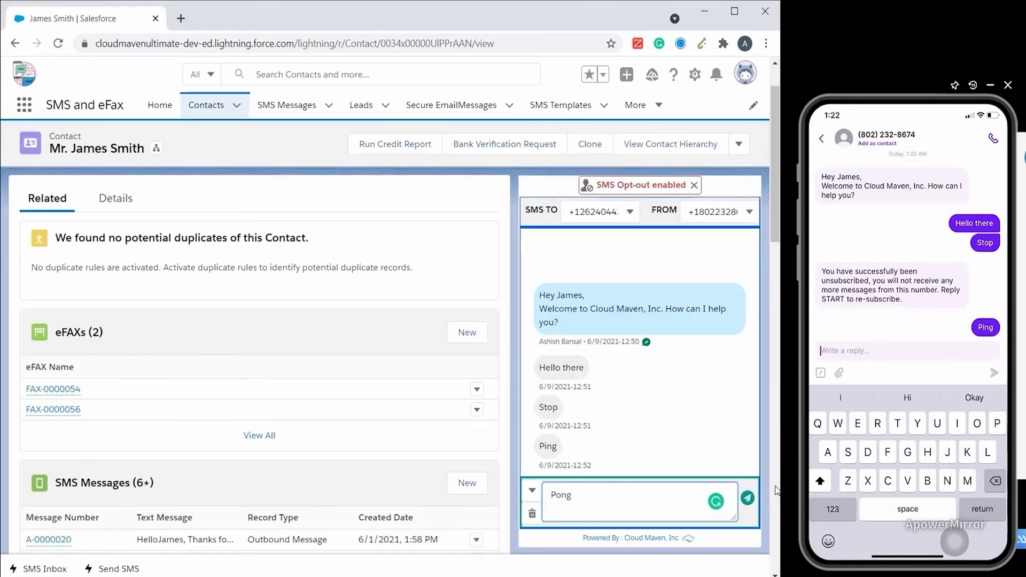
{"action": "left_click", "coordinate": [748, 499]}
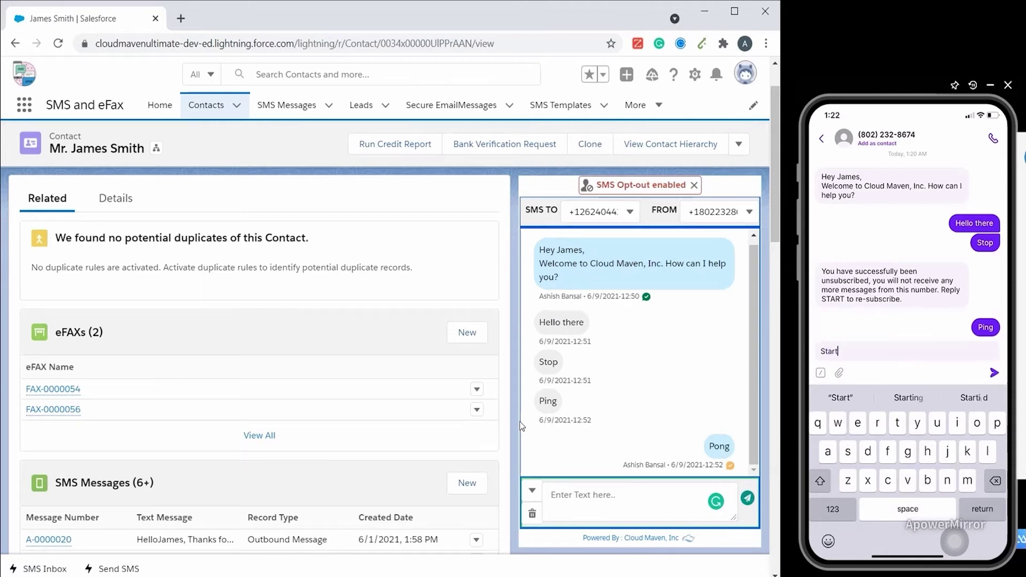
- Send a second 'Pong' after the contact's Start reply
{"action": "left_click", "coordinate": [619, 498]}
{"action": "type", "text": "Pong"}
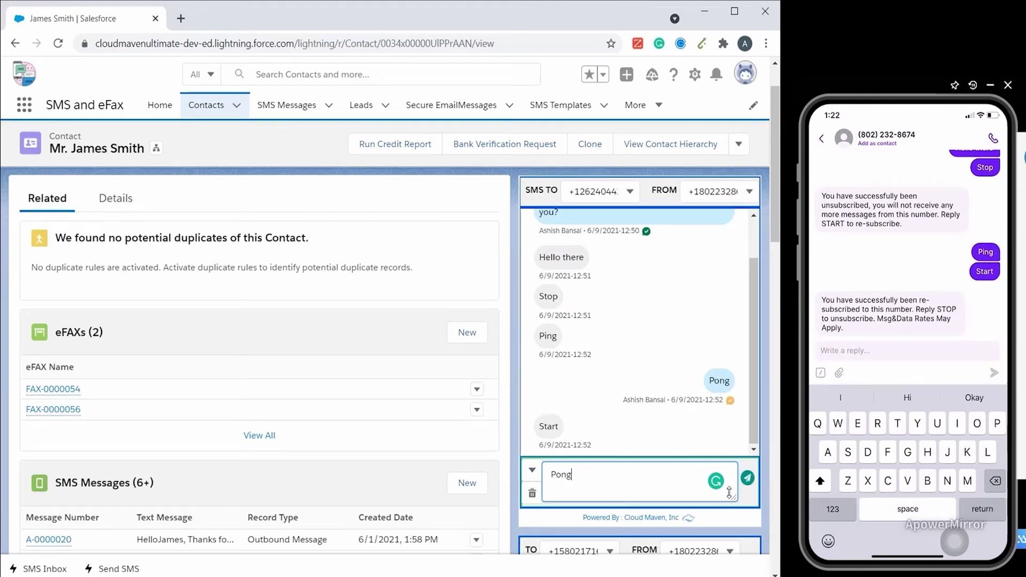
{"action": "left_click", "coordinate": [748, 481]}
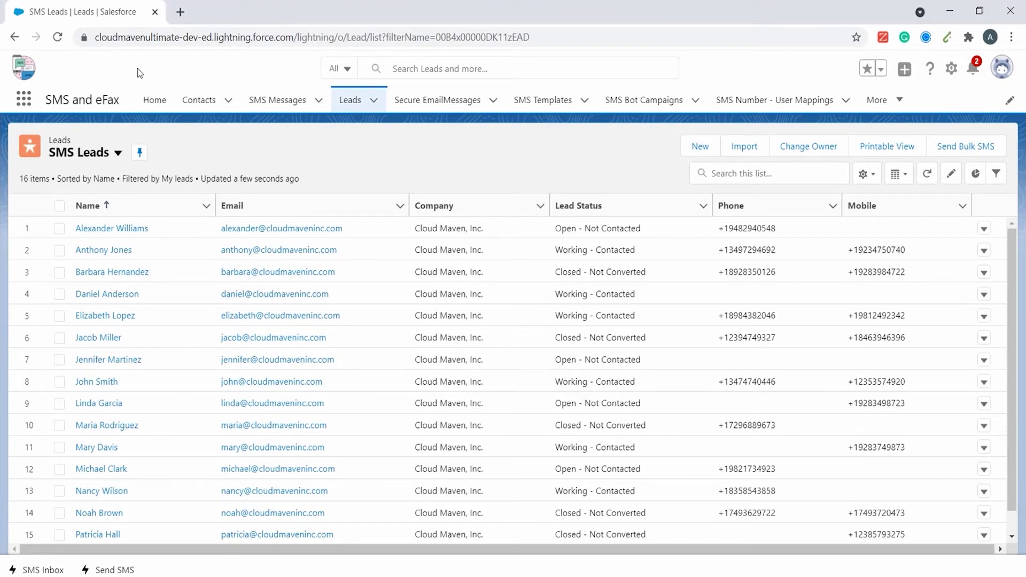
- Select all 16 SMS leads and start a bulk SMS to them
{"action": "left_click", "coordinate": [59, 207]}
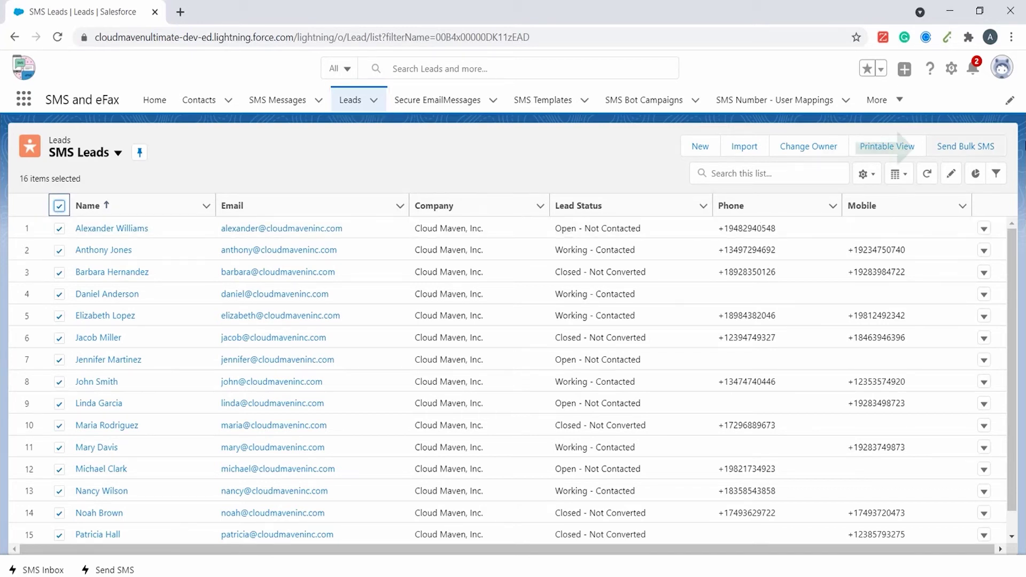
{"action": "left_click", "coordinate": [966, 146]}
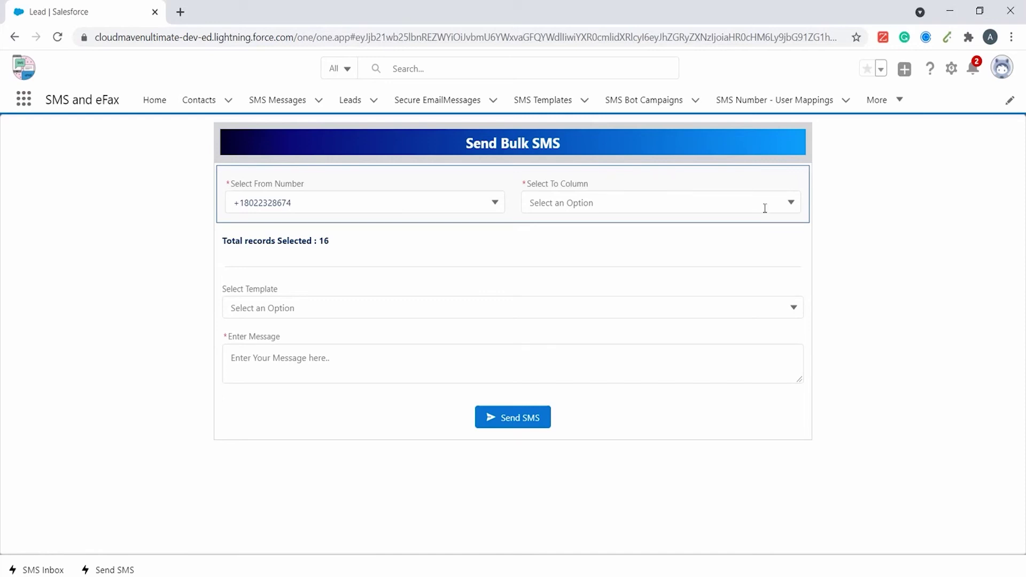
- Send the bulk text to each lead's Phone number using the Welcome template, reviewing the 11 leads with numbers
{"action": "left_click", "coordinate": [702, 194]}
{"action": "left_click", "coordinate": [670, 231]}
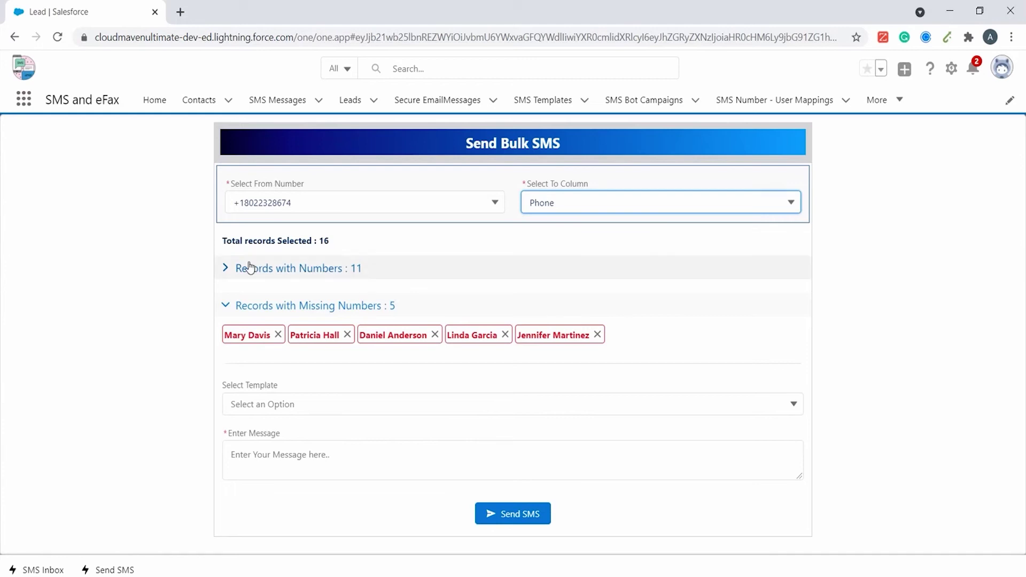
{"action": "left_click", "coordinate": [238, 272]}
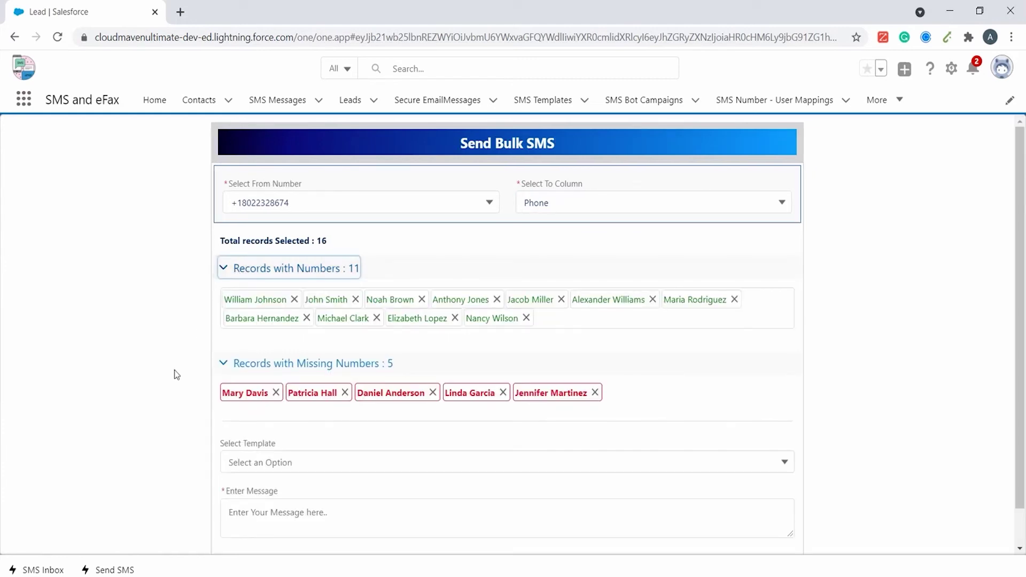
{"action": "scroll", "coordinate": [188, 484], "scroll_direction": "down", "scroll_amount": 1}
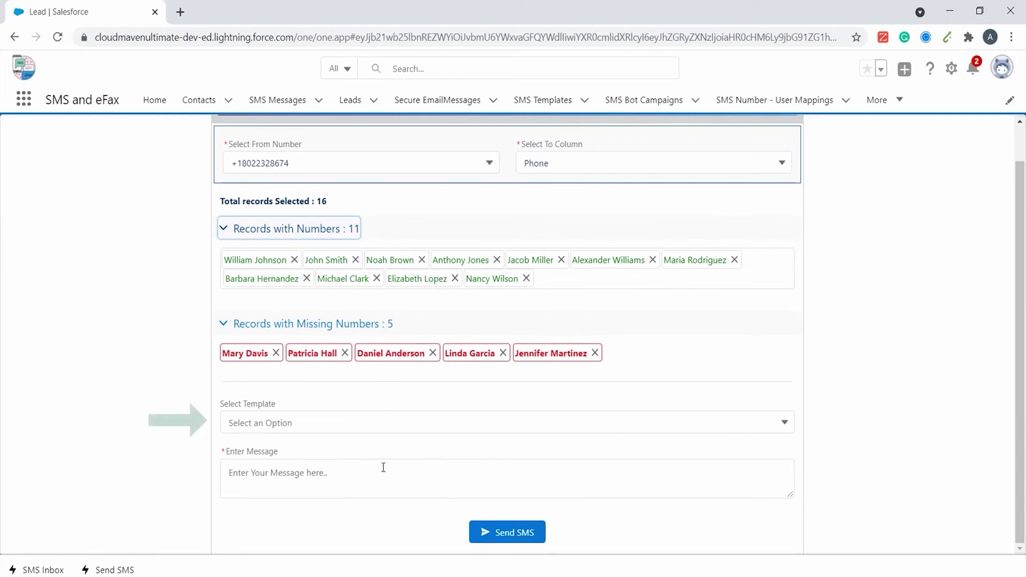
{"action": "left_click", "coordinate": [332, 423]}
{"action": "left_click", "coordinate": [313, 452]}
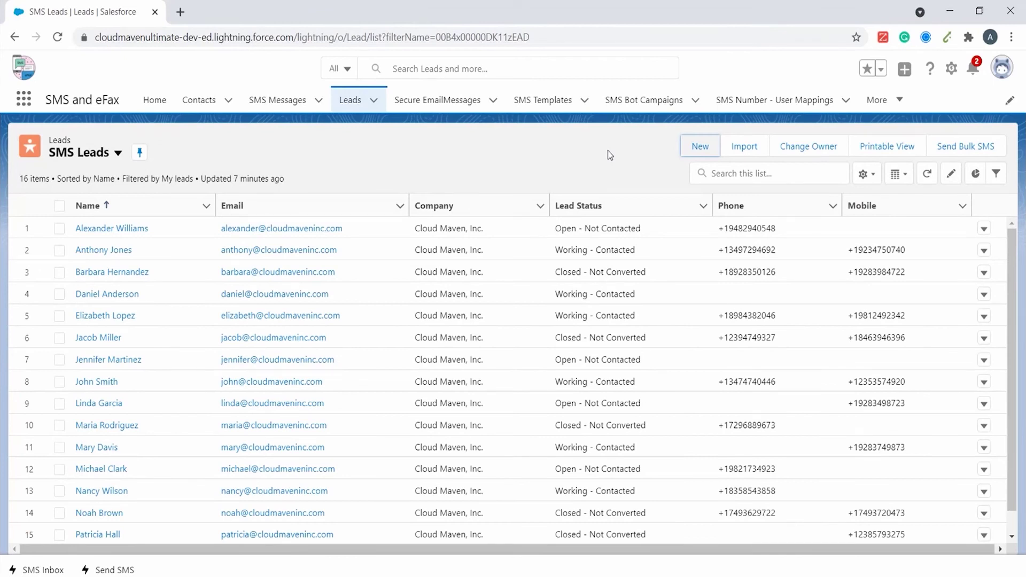
- Create and save a new lead with first and last name, company Cloud Maven, Inc., and a phone number
{"action": "left_click", "coordinate": [703, 149]}
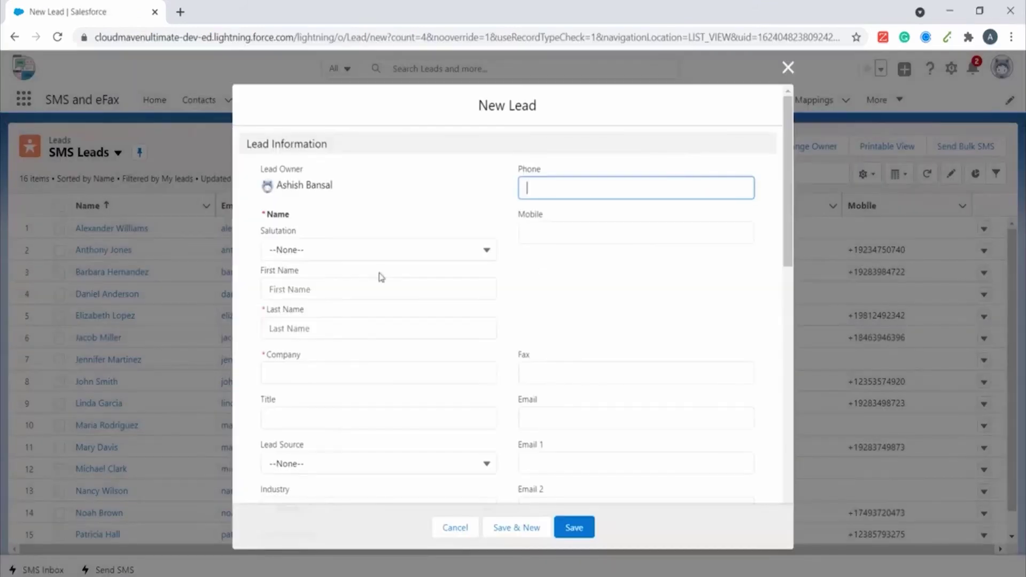
{"action": "left_click", "coordinate": [343, 289]}
{"action": "type", "text": "John"}
{"action": "left_click", "coordinate": [348, 330]}
{"action": "type", "text": "Smith"}
{"action": "left_click", "coordinate": [353, 369]}
{"action": "type", "text": "Cloud Ma"}
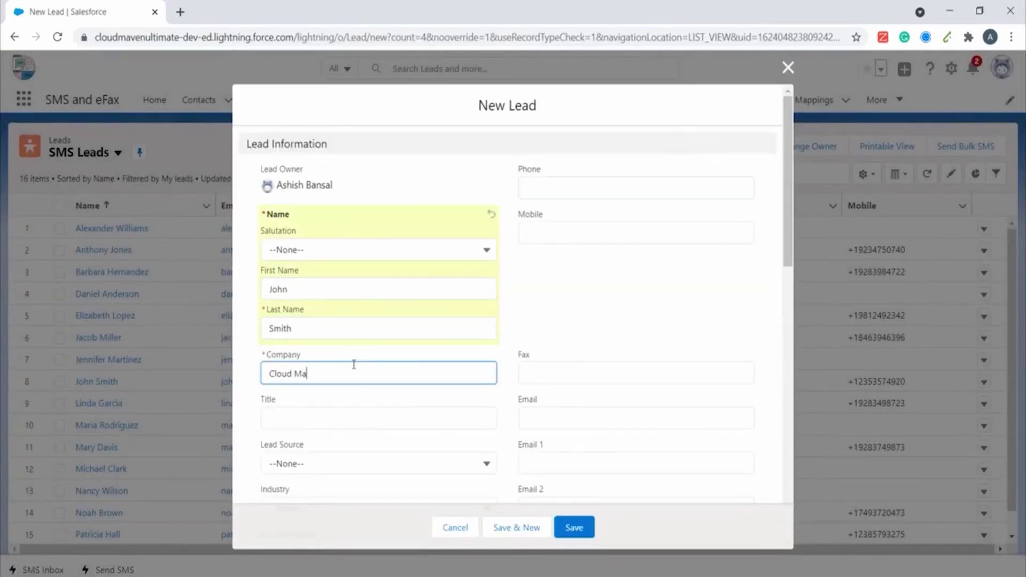
{"action": "type", "text": "ven, Inc."}
{"action": "left_click", "coordinate": [612, 187]}
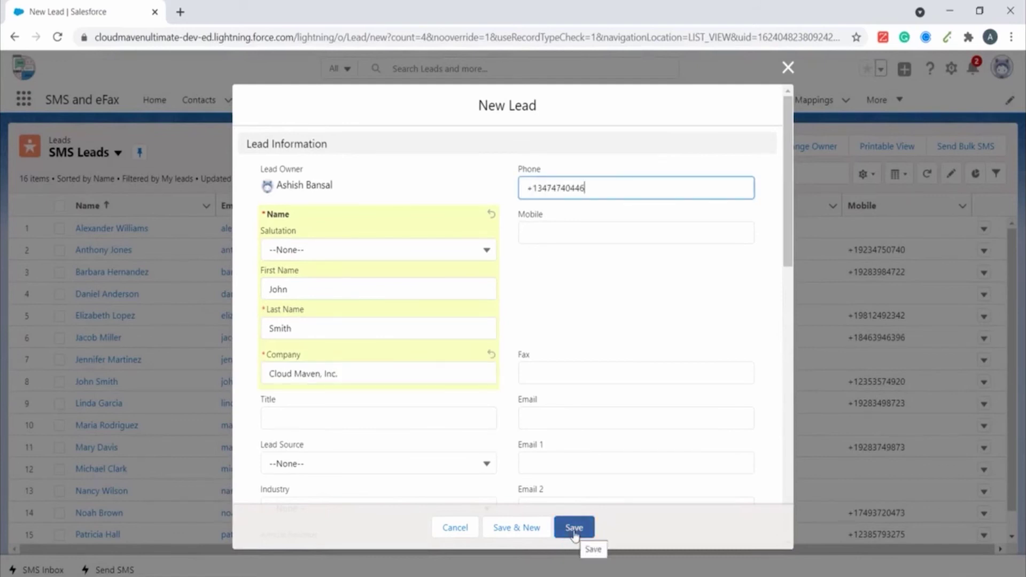
{"action": "left_click", "coordinate": [574, 528]}
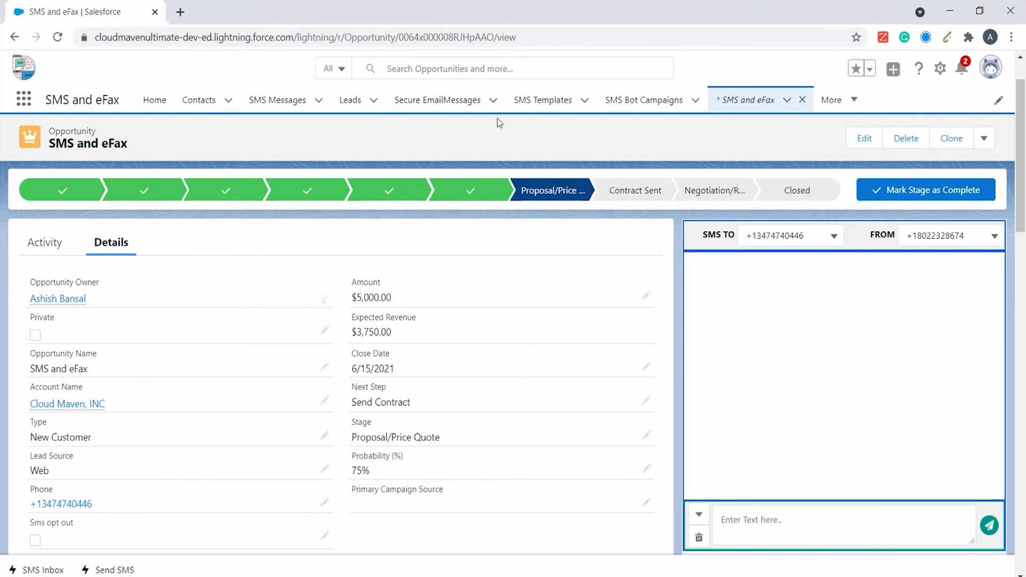
- Mark Contract Sent as the SMS and eFax opportunity's current stage
{"action": "left_click", "coordinate": [638, 197]}
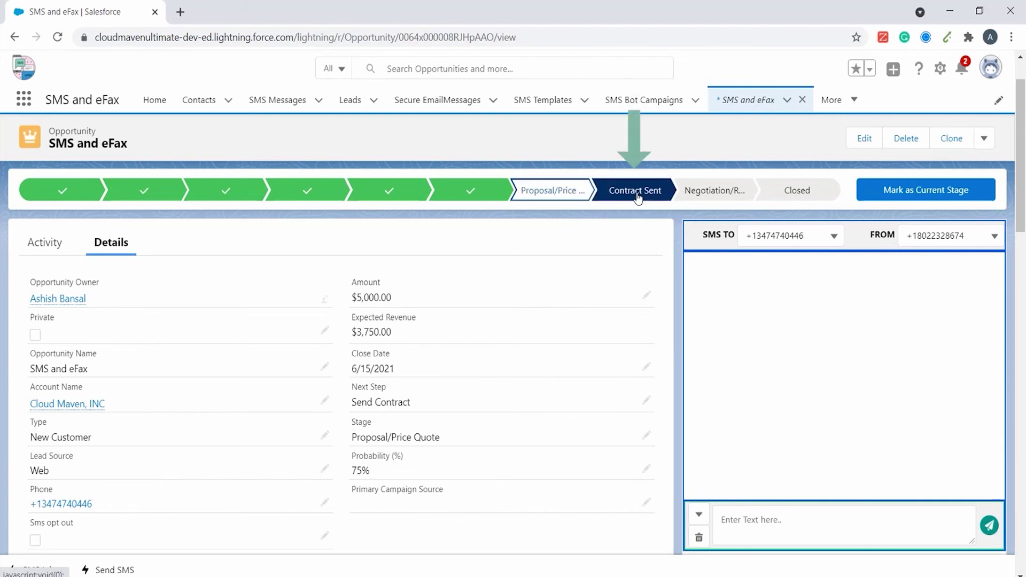
{"action": "left_click", "coordinate": [926, 188]}
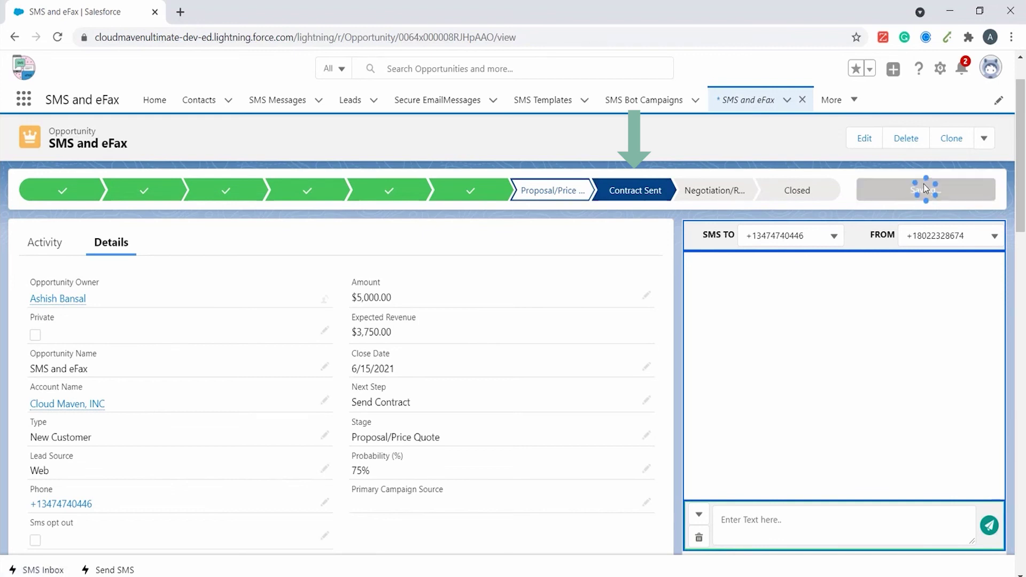